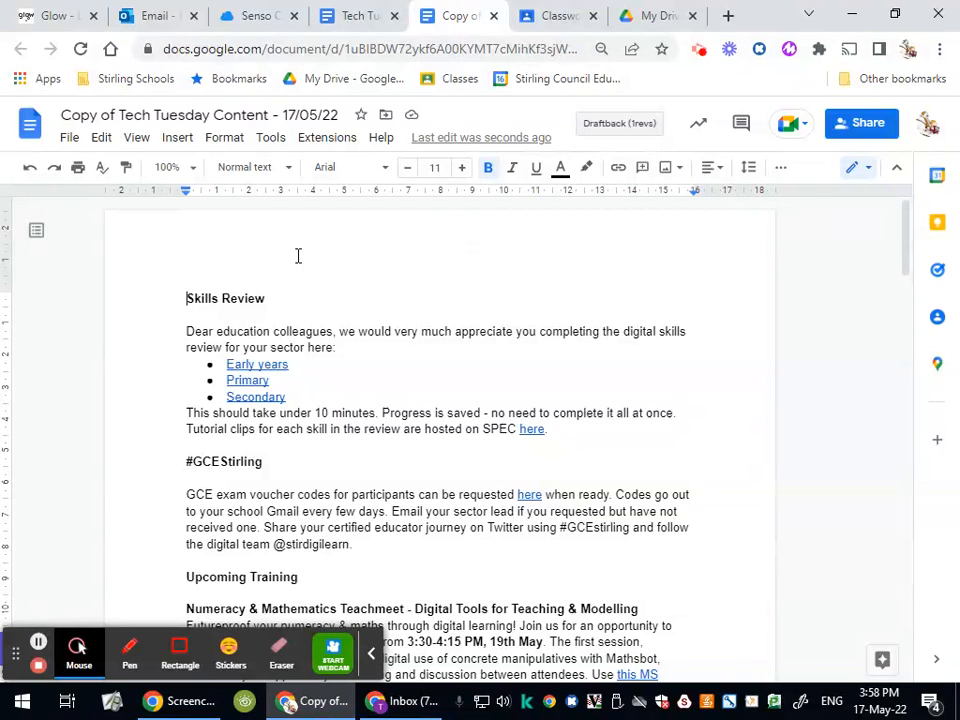
Start an approval request for the document and add the test pupil account as approver.
left_click(69, 139)
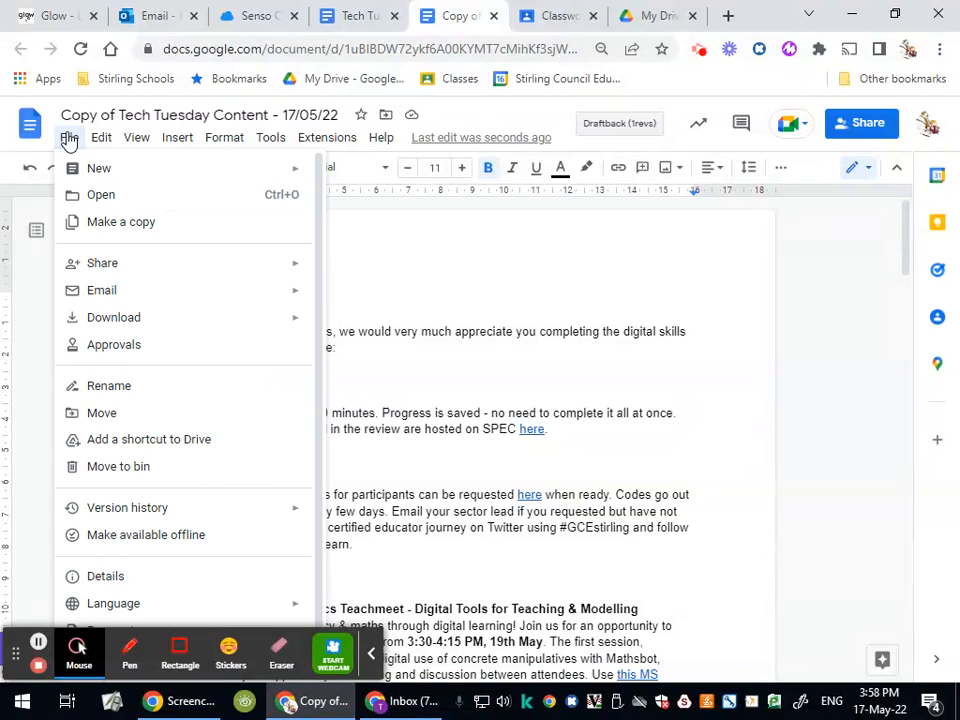
left_click(133, 350)
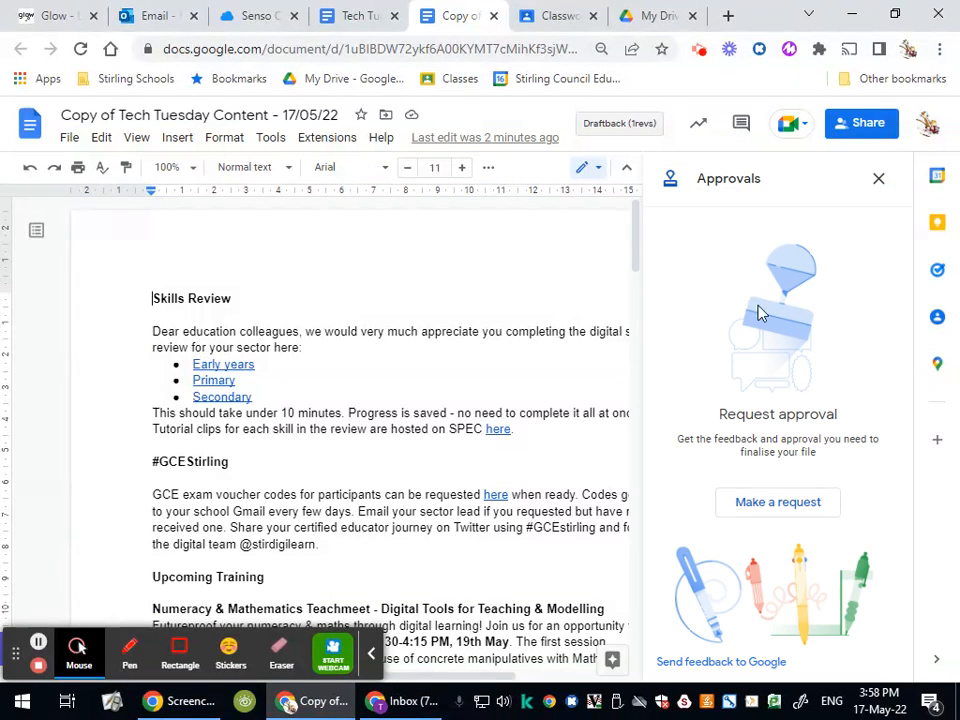
left_click(780, 503)
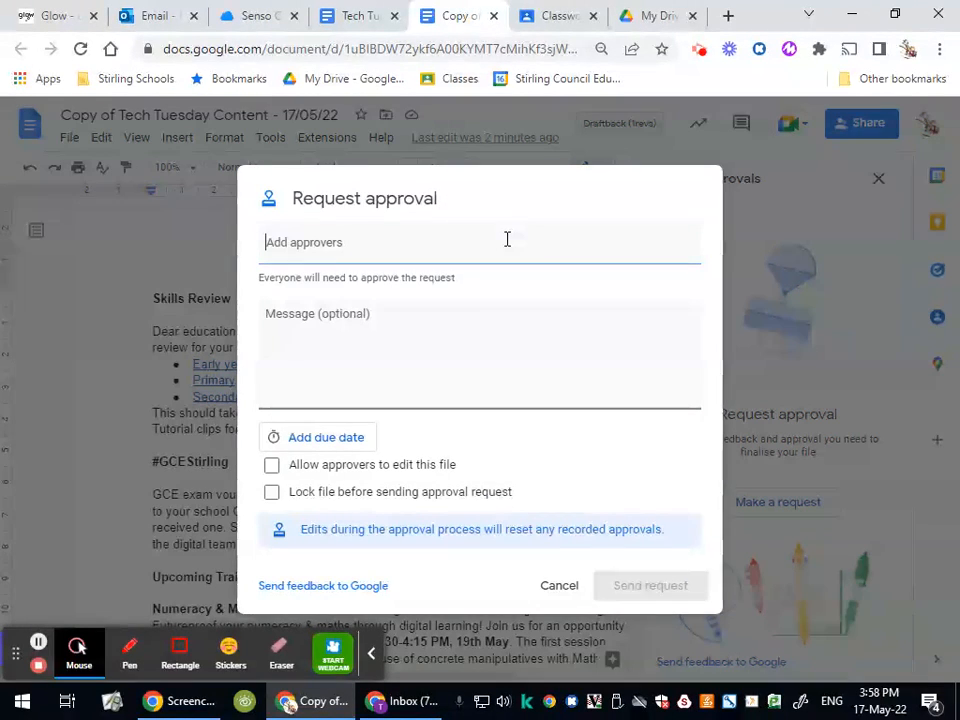
type("gw")
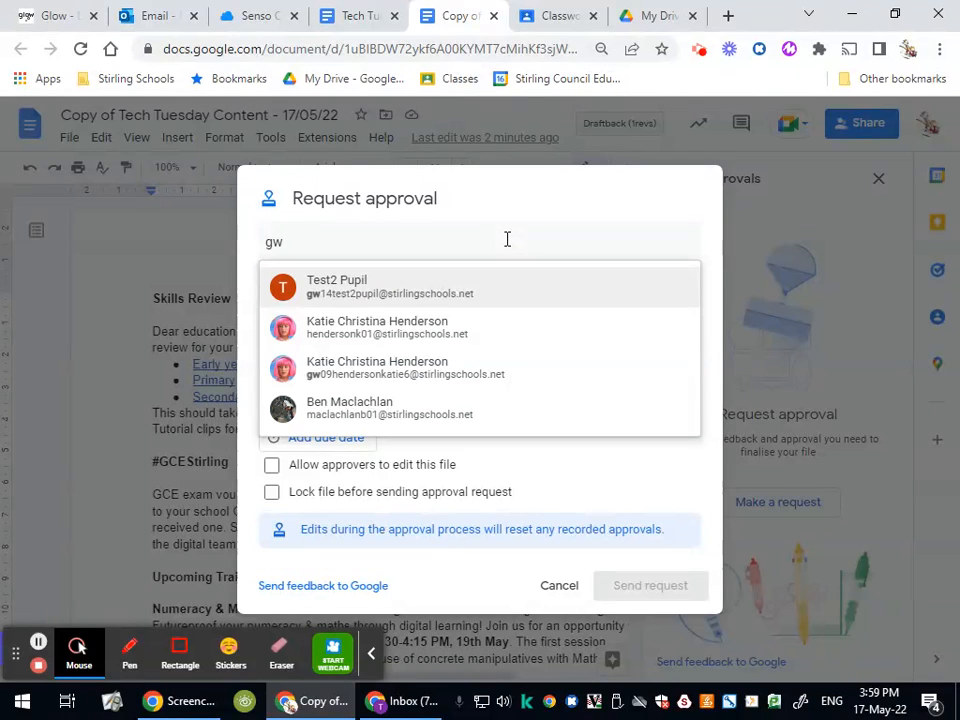
type("14")
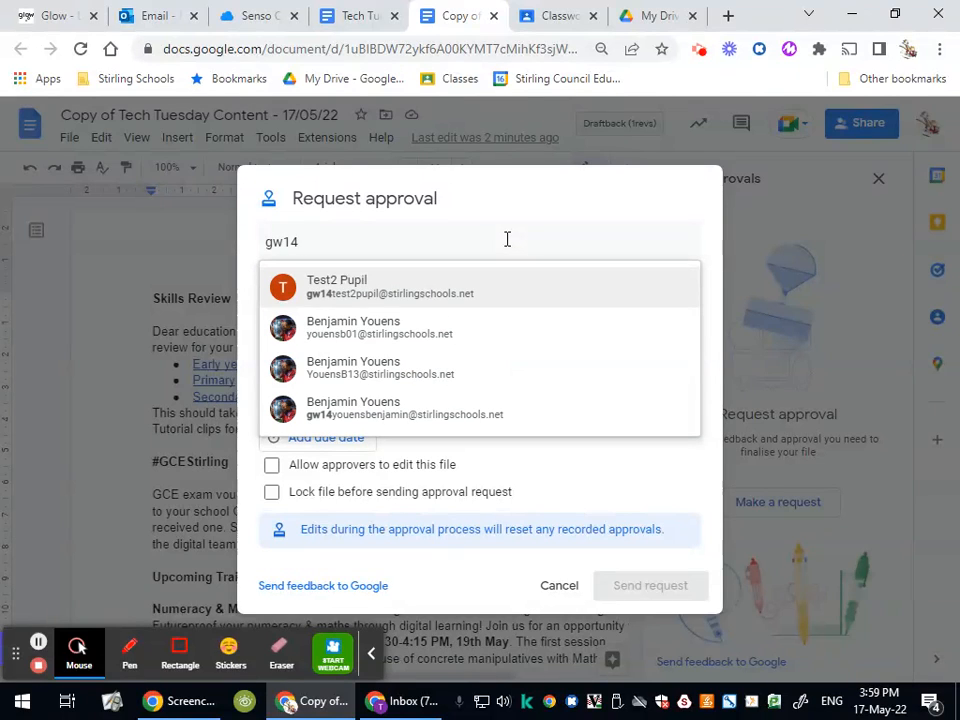
left_click(463, 291)
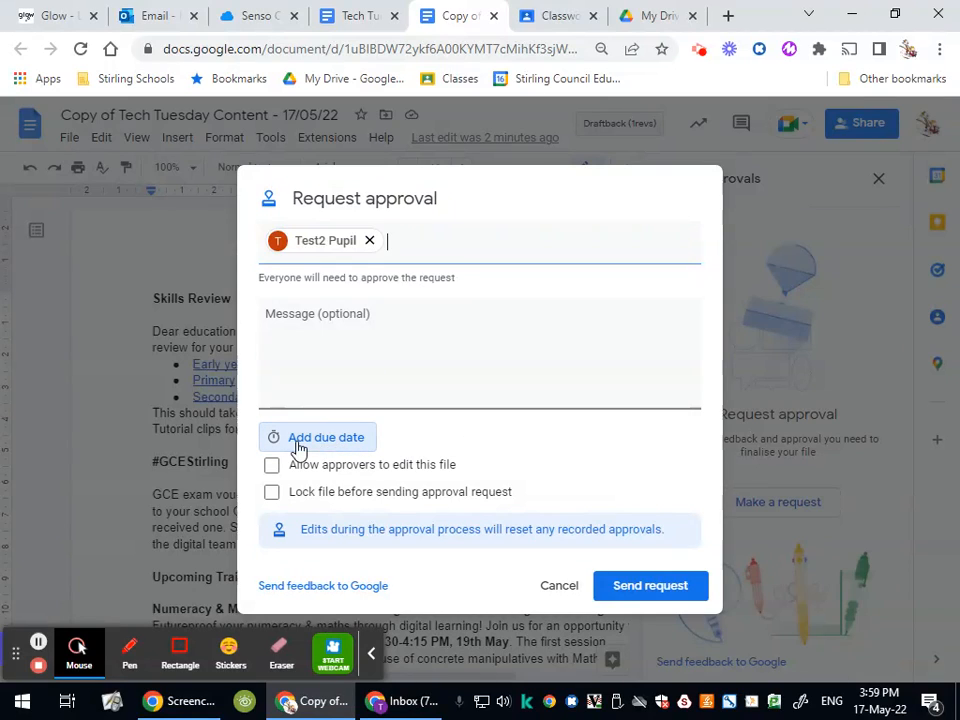
left_click(338, 445)
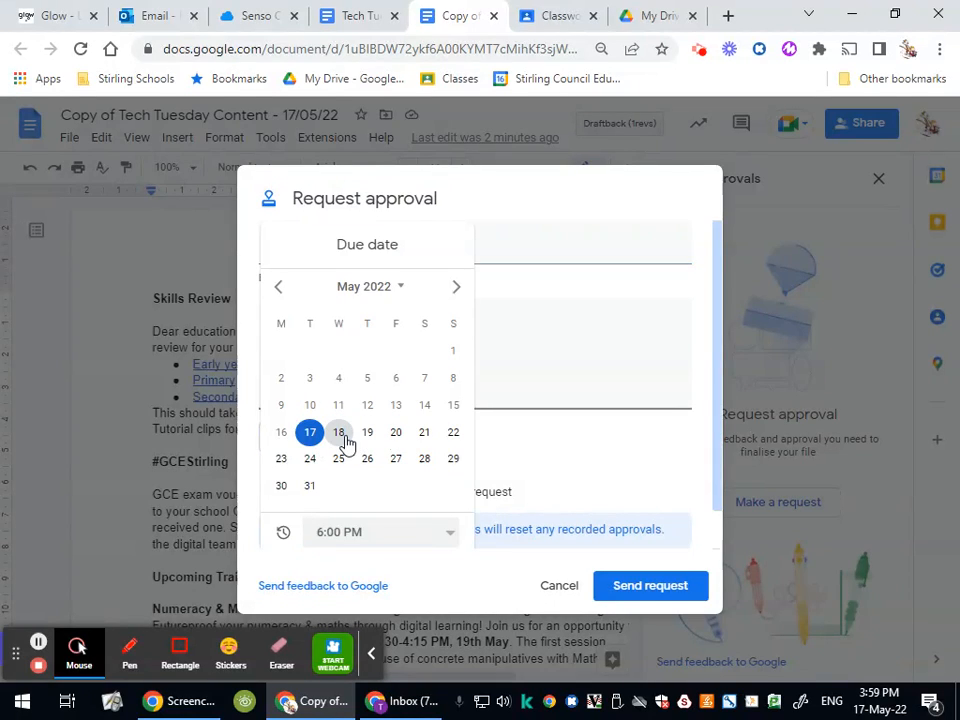
left_click(338, 432)
left_click(520, 484)
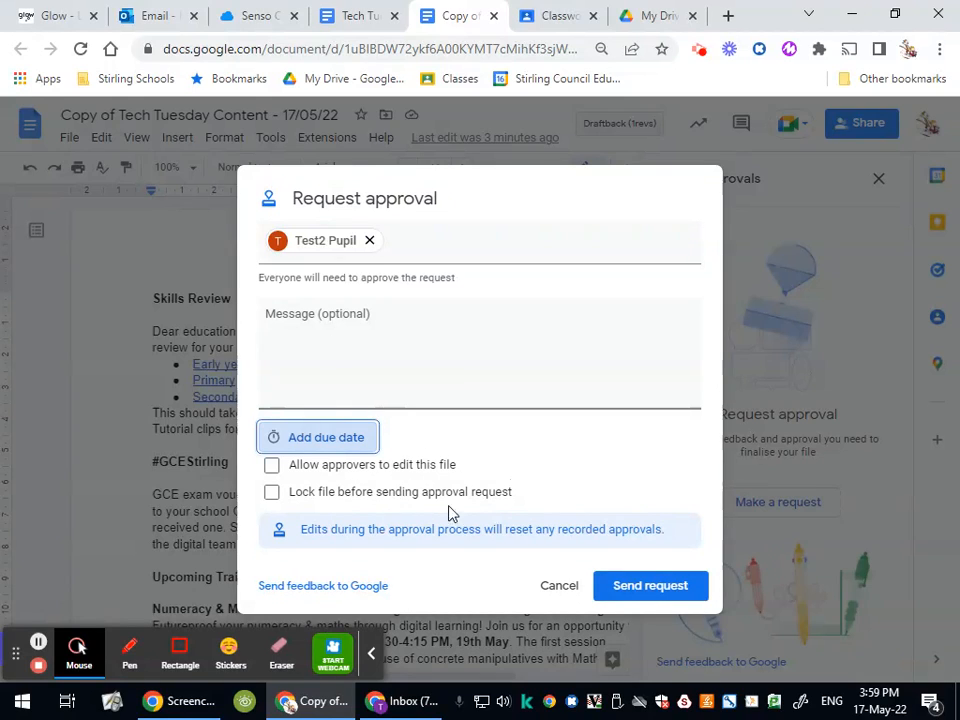
Send the approval request, sharing the file with the approver with Comment access, and view the pending approval's details.
left_click(650, 586)
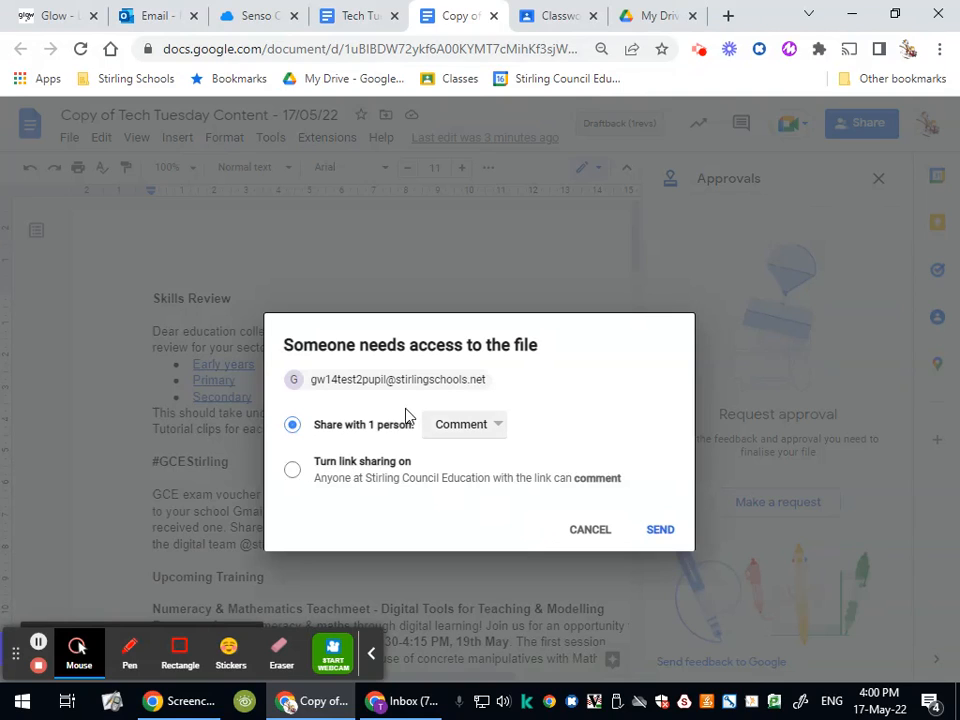
left_click(488, 428)
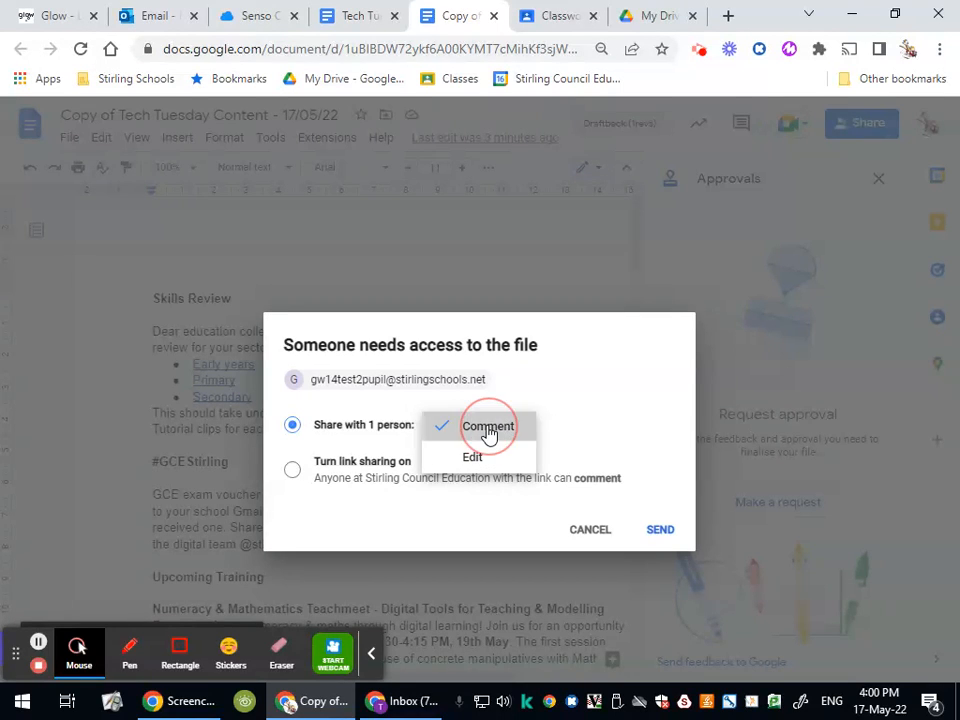
left_click(488, 430)
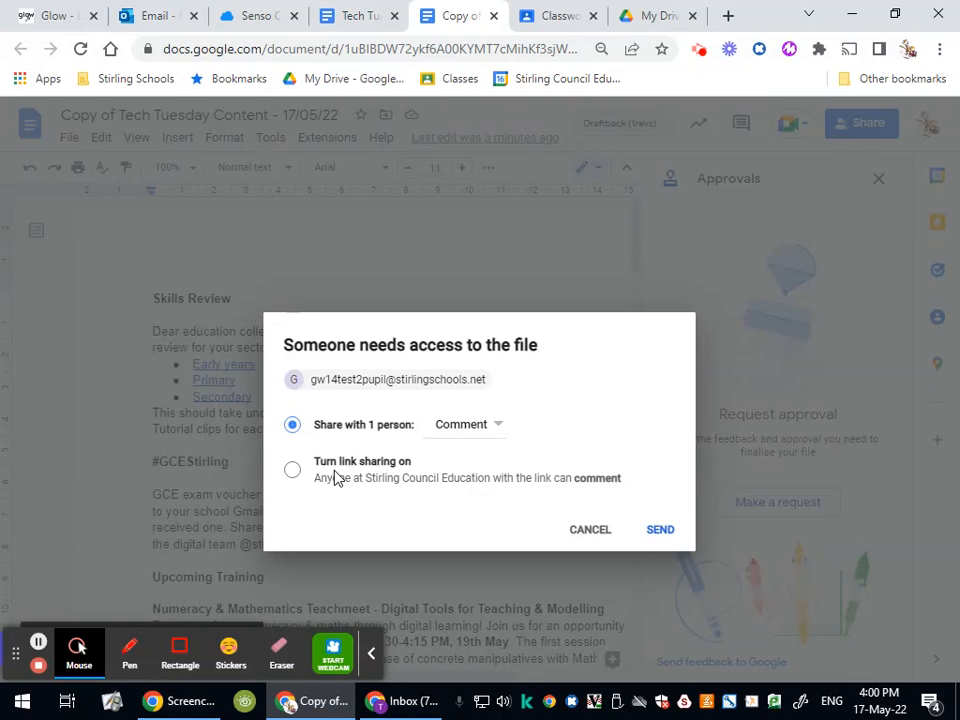
left_click(656, 538)
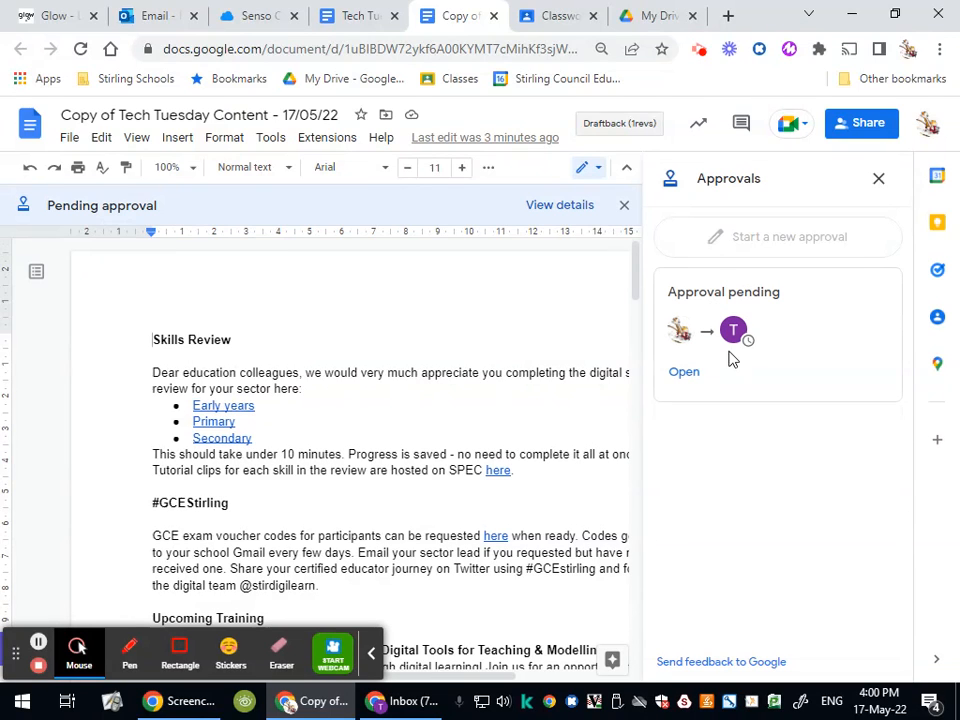
left_click(685, 373)
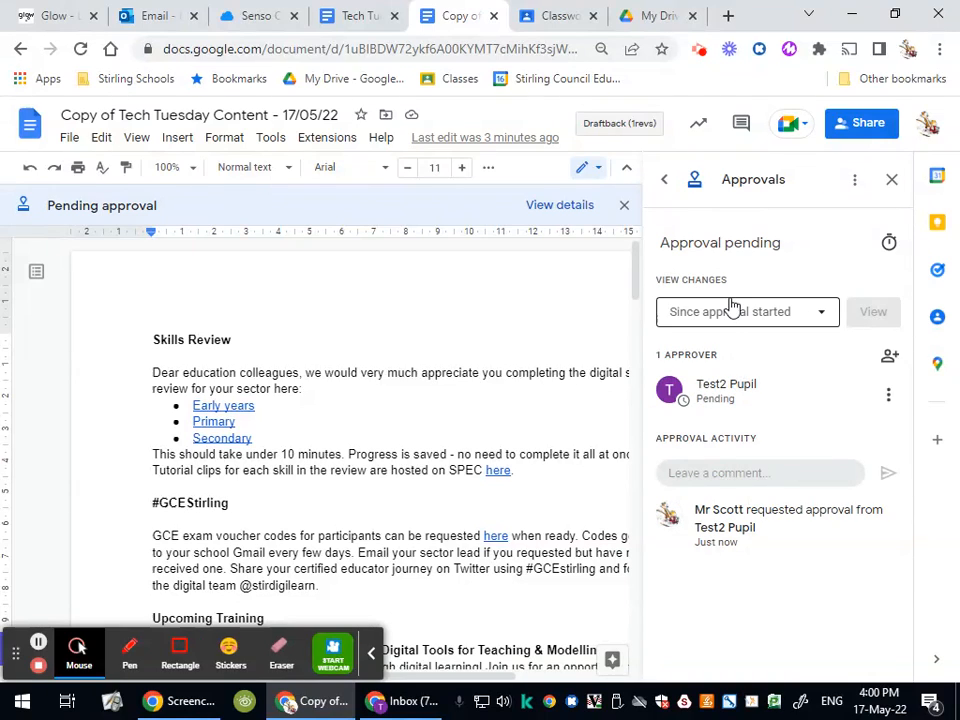
left_click(664, 182)
Switch to the approver's Gmail window, read the newest approval request email and open the document from it.
key("alt+Tab")
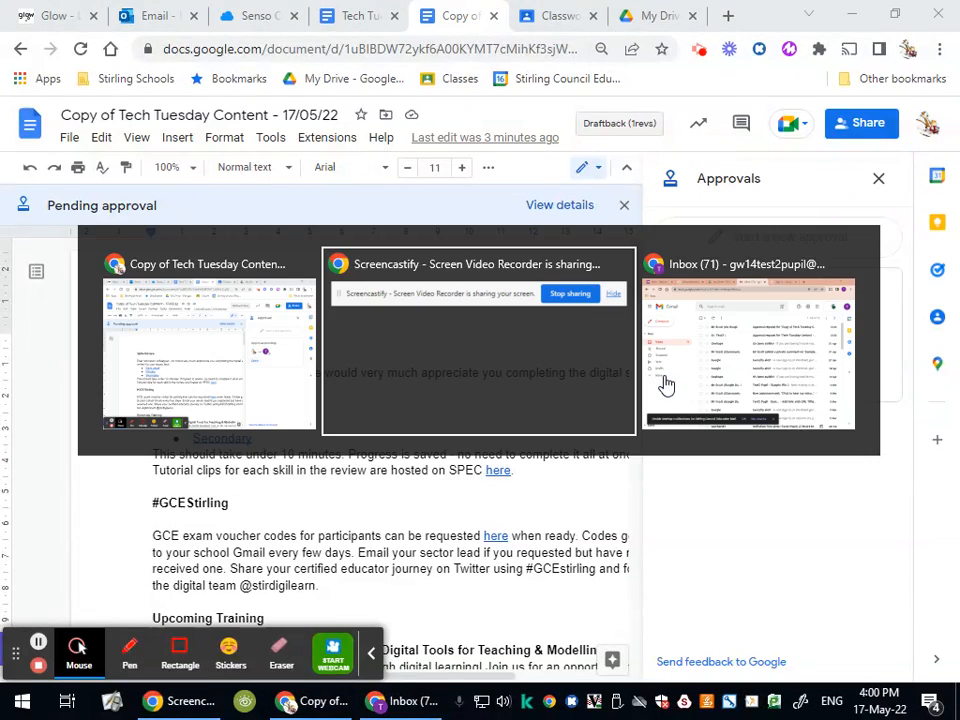
left_click(665, 385)
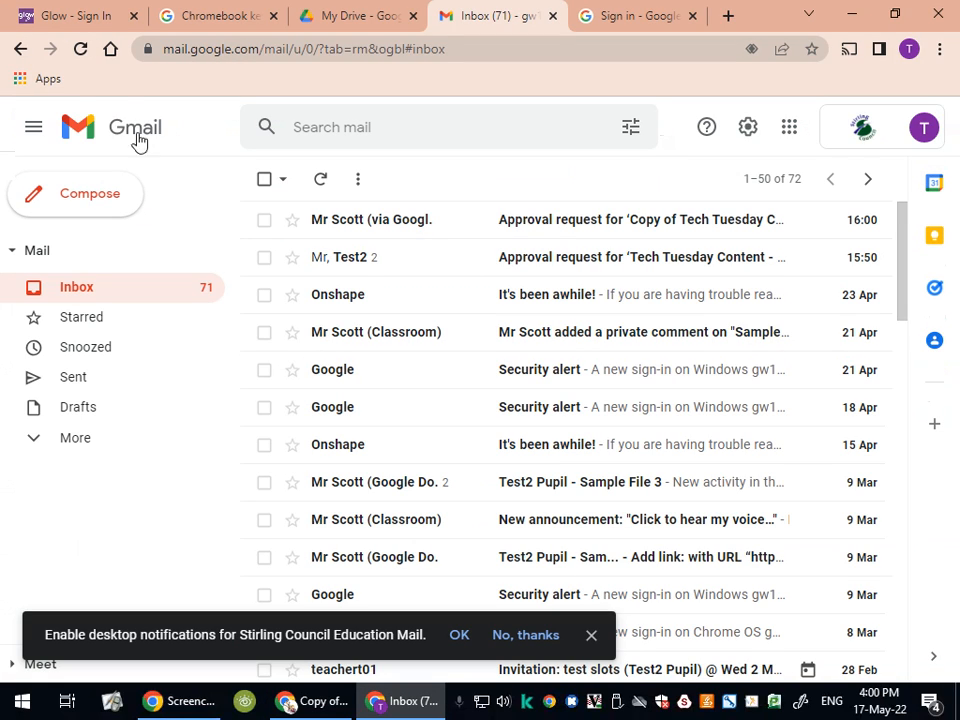
left_click(80, 49)
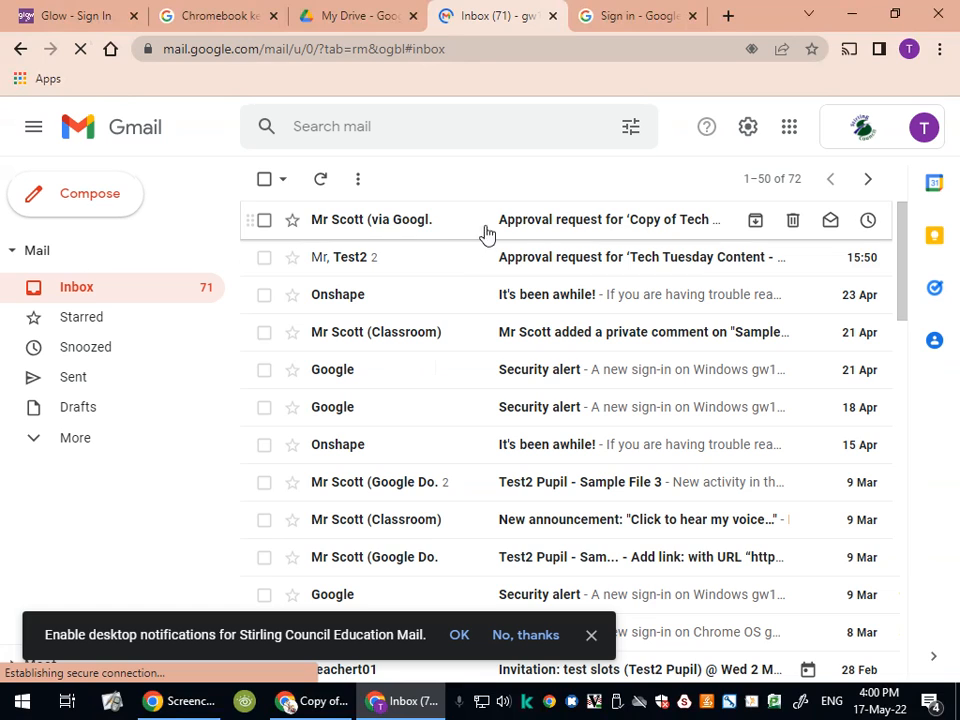
left_click(627, 228)
scroll(542, 358, "down", 2)
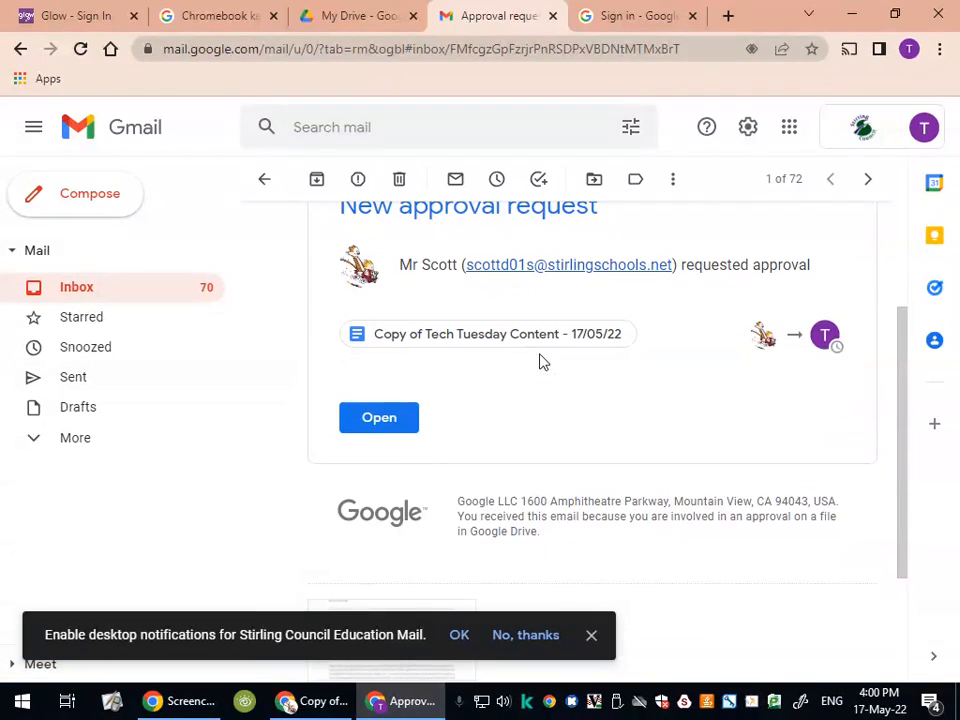
scroll(553, 411, "up", 2)
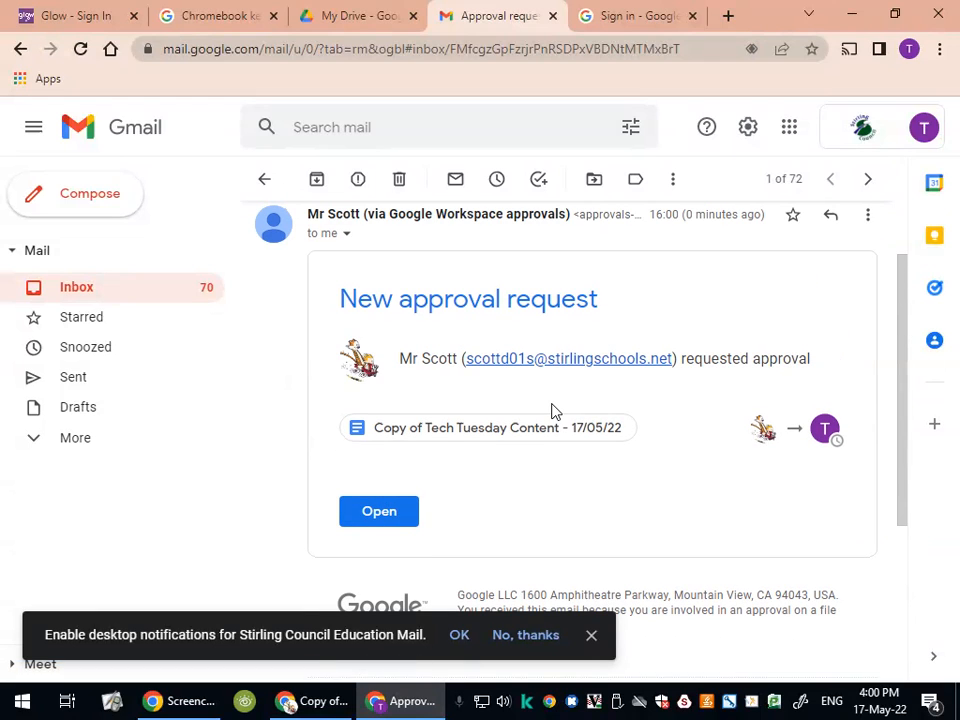
left_click(394, 521)
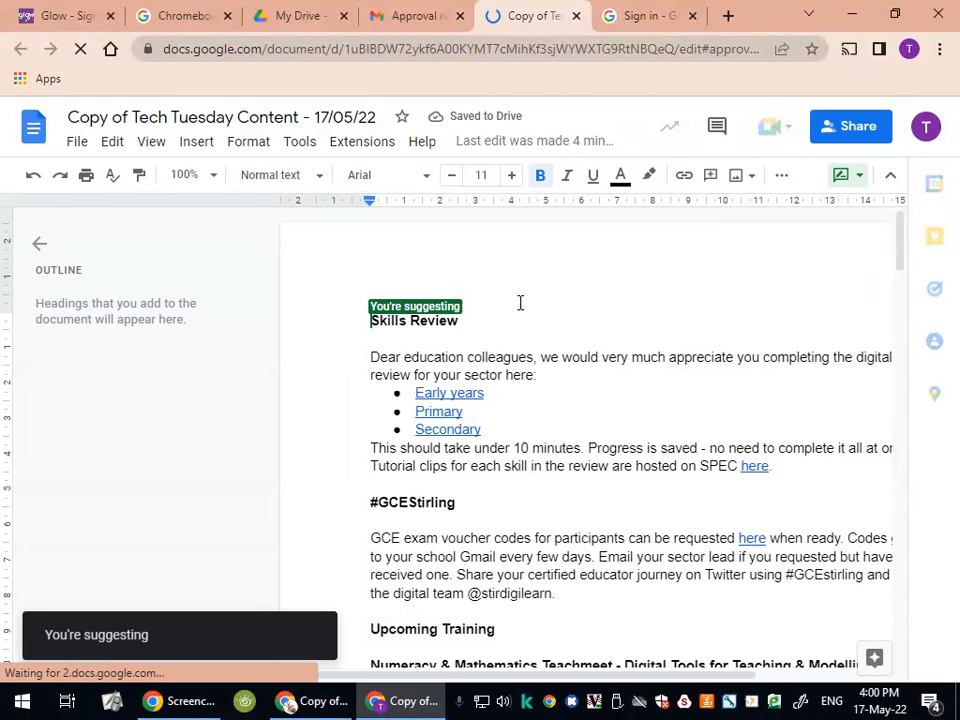
Check which document modes the approver can use and look through the document's content.
left_click(842, 182)
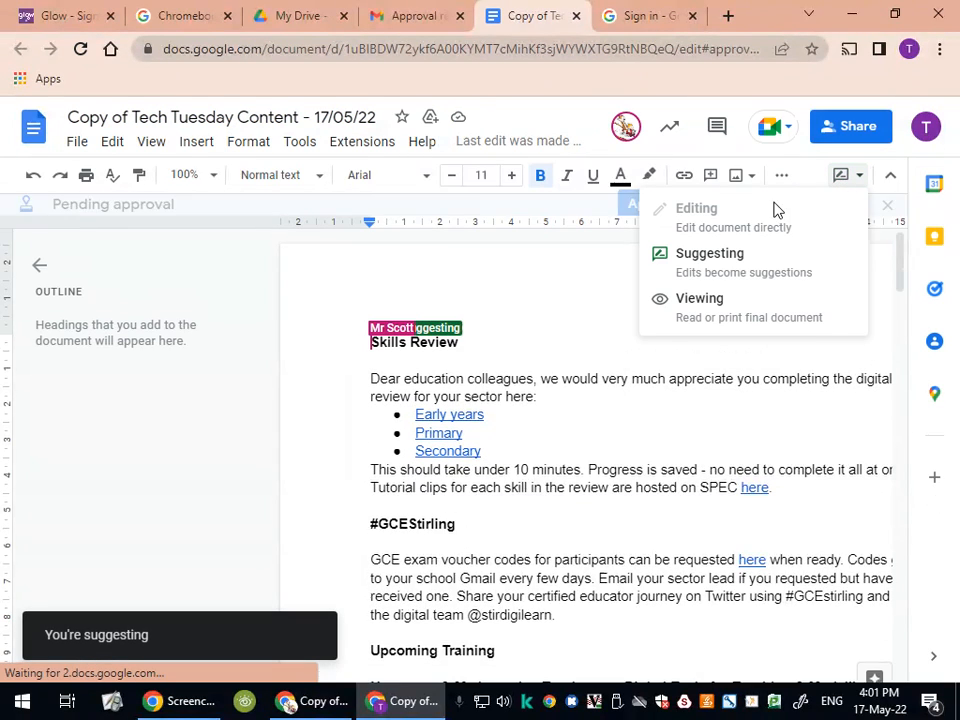
left_click(852, 177)
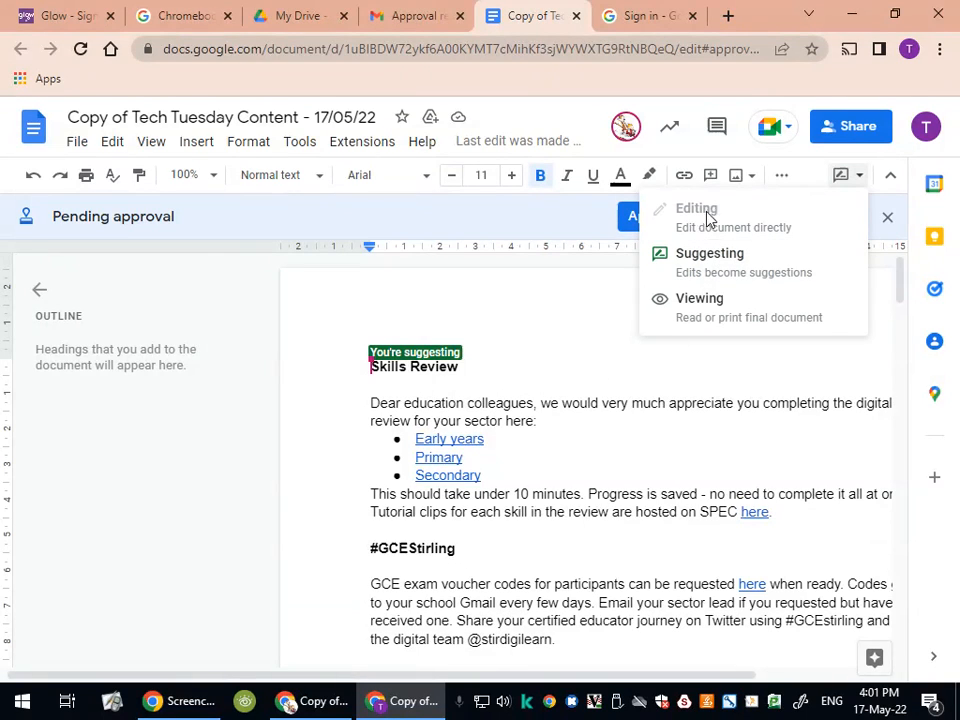
left_click(489, 400)
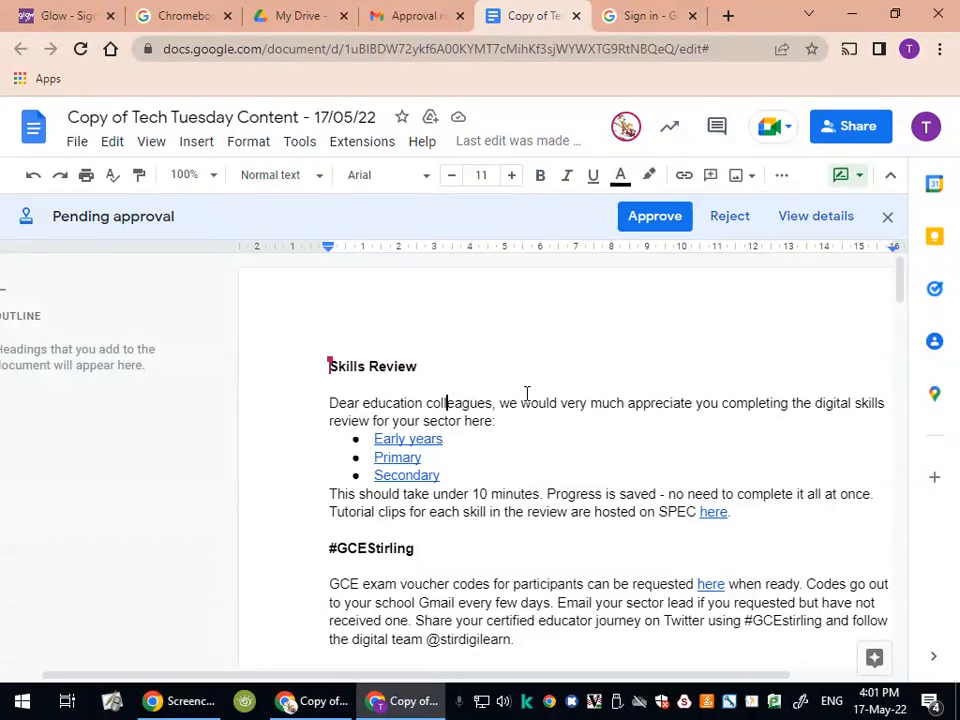
scroll(484, 370, "down", 2)
scroll(487, 386, "down", 10)
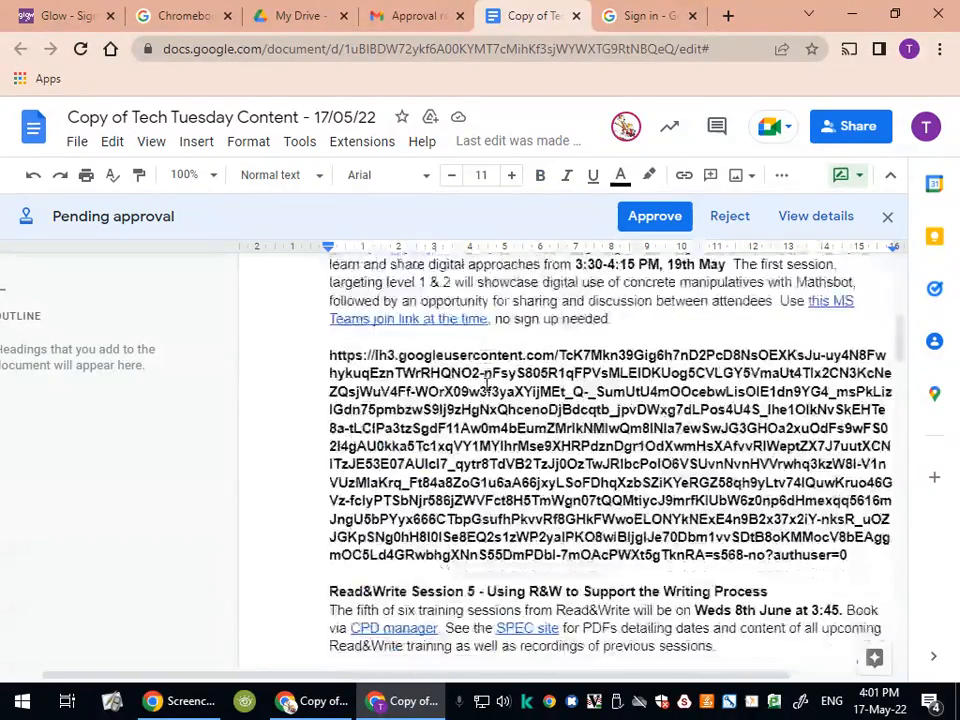
scroll(487, 386, "up", 12)
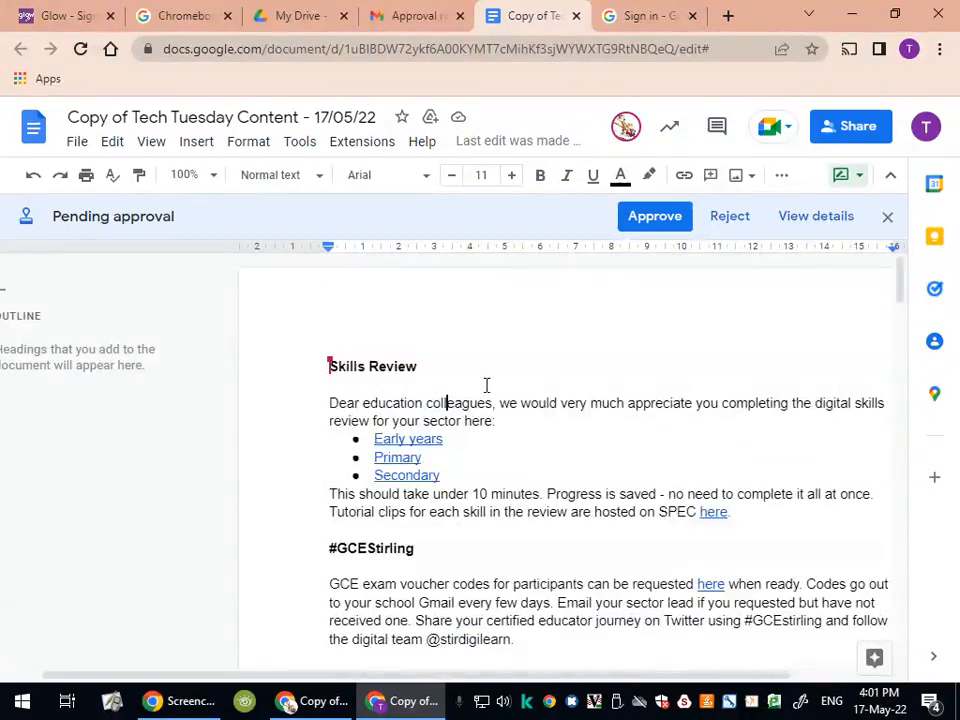
Approve the request with the message "Yeah all good".
left_click(658, 222)
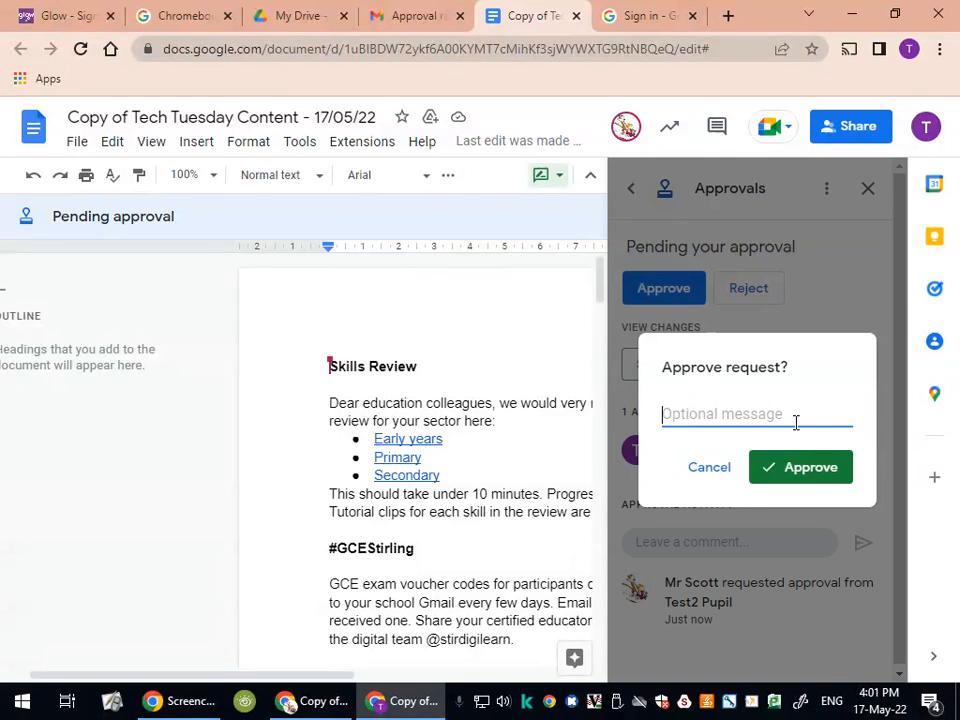
type("Yeah ")
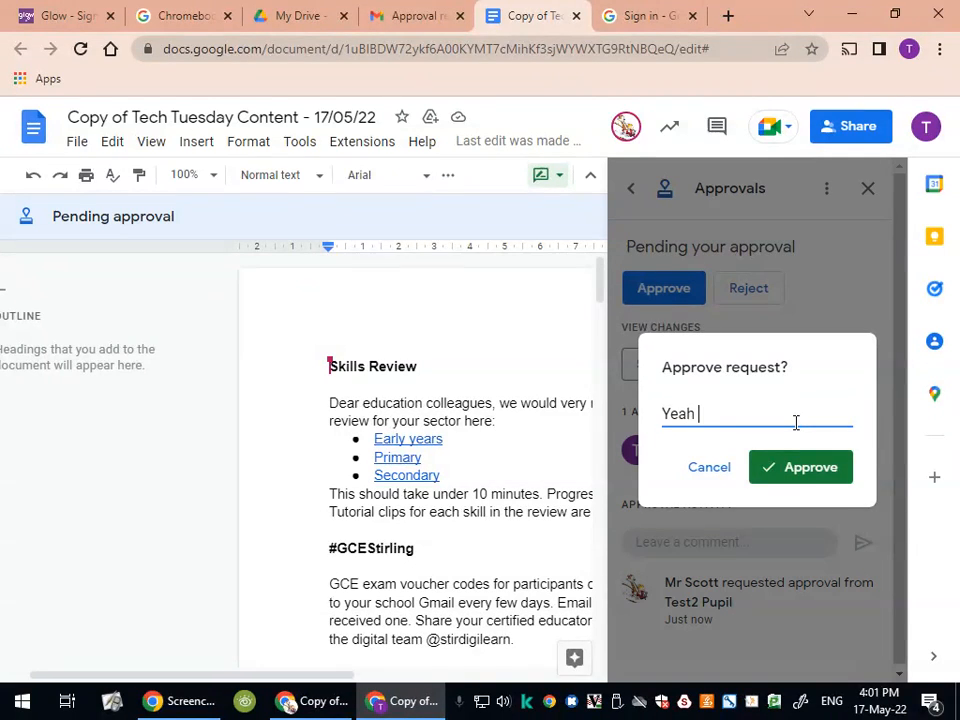
type("all good")
left_click(811, 472)
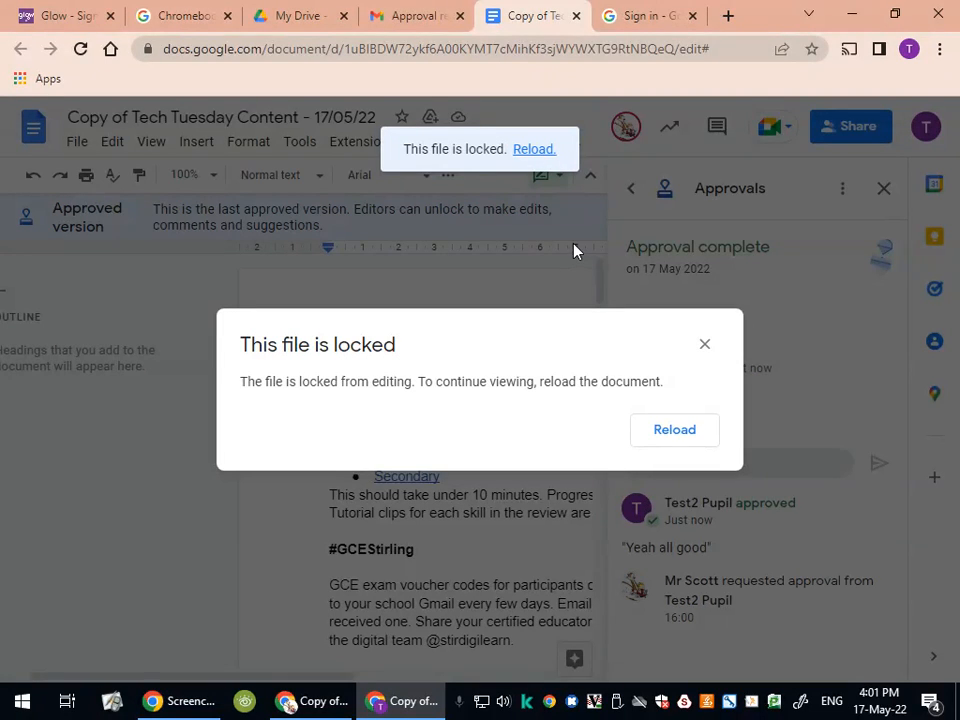
Reload the locked document as the approver and view its lock details.
left_click(667, 430)
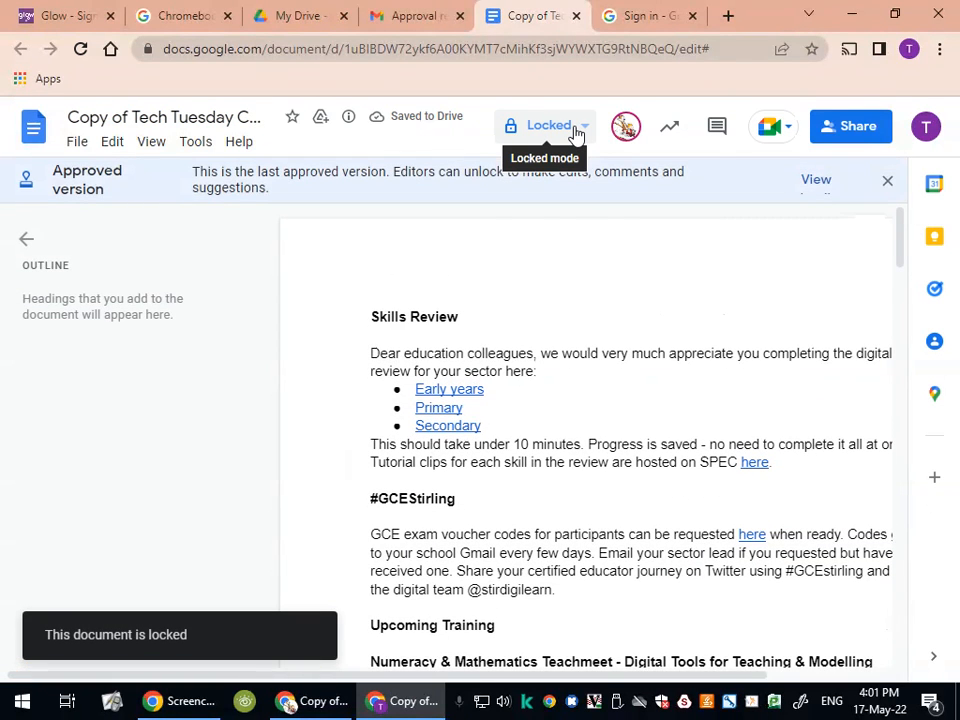
left_click(576, 133)
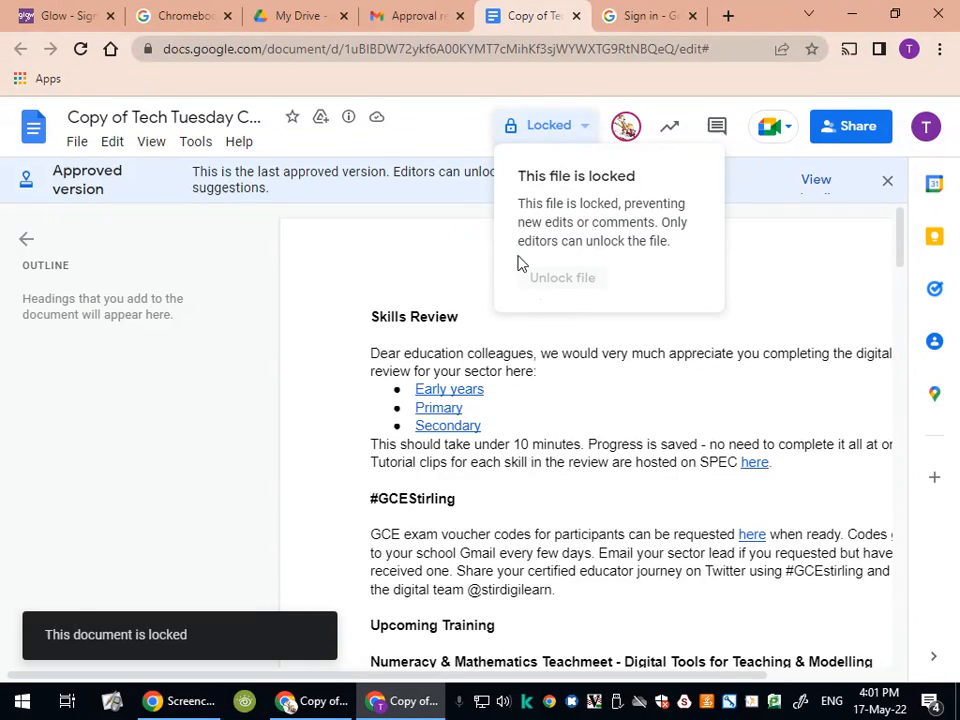
left_click(638, 430)
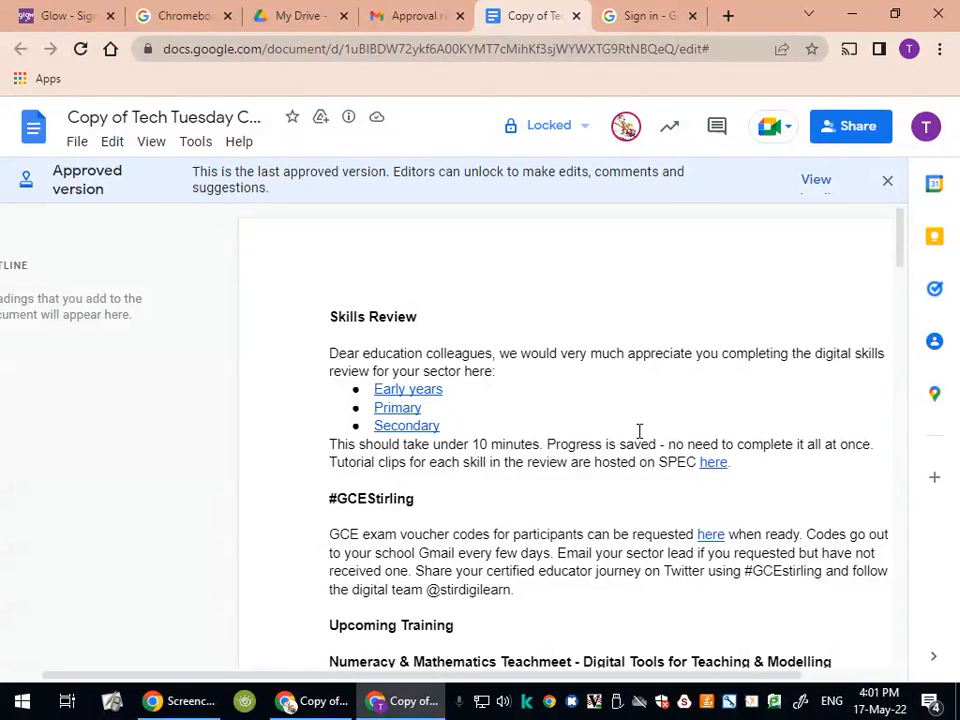
Switch back to the requester's browser window and reload the locked document there.
key("alt+Tab")
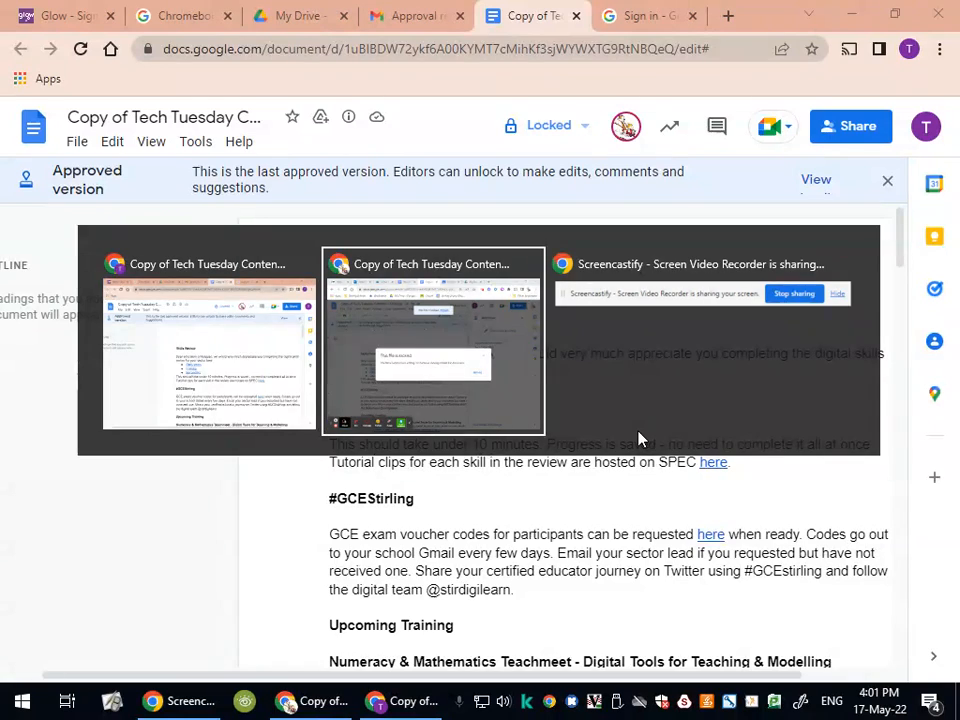
key("alt+Tab")
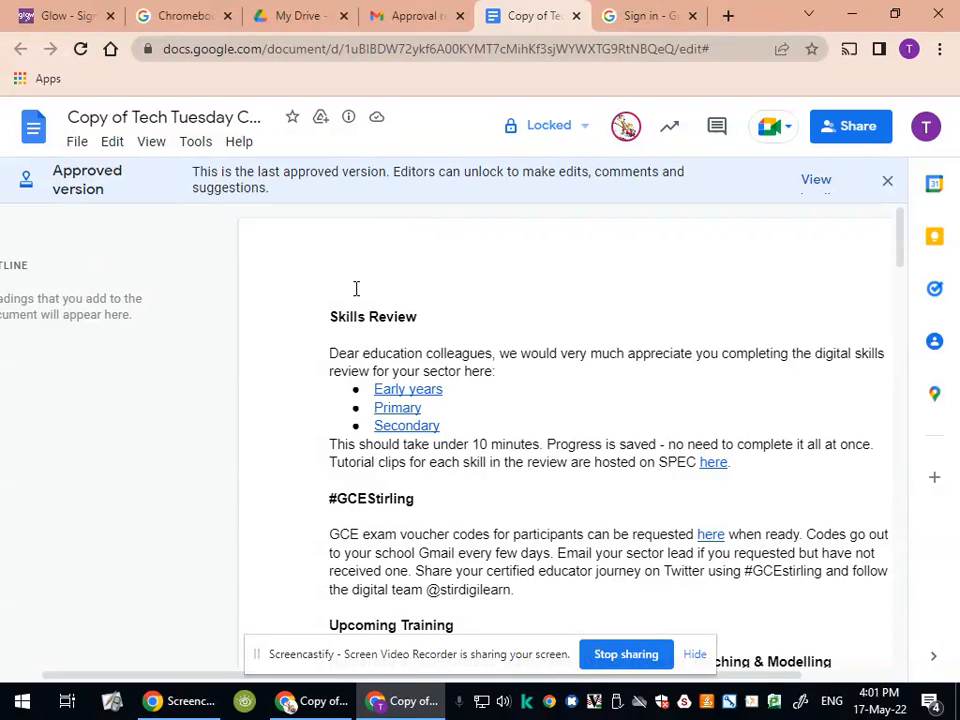
key("alt+Tab")
key("alt+Tab")
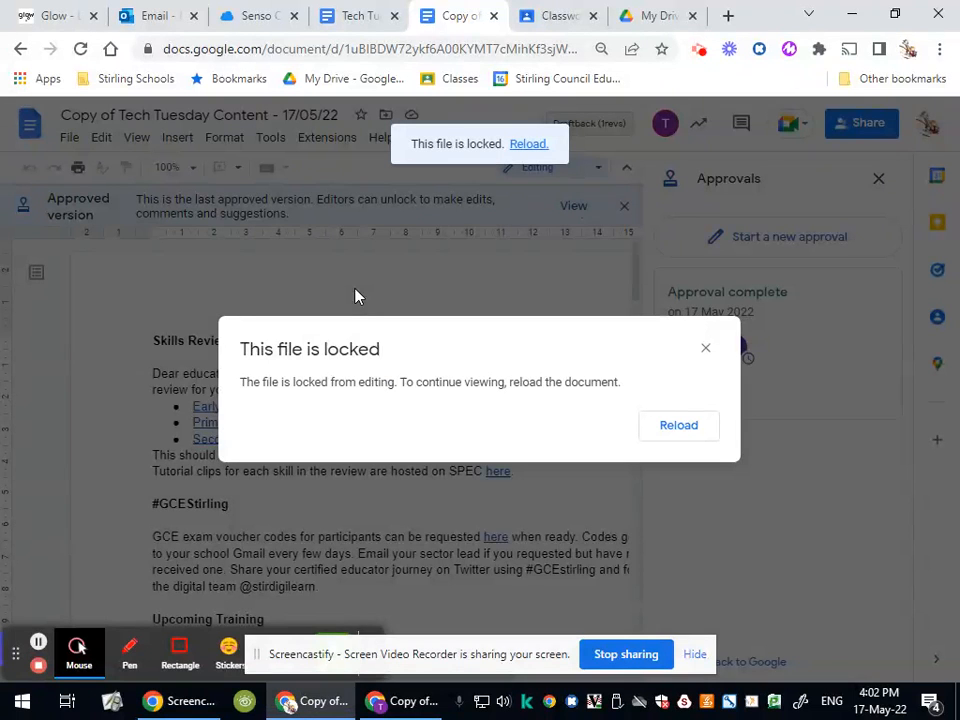
left_click(688, 432)
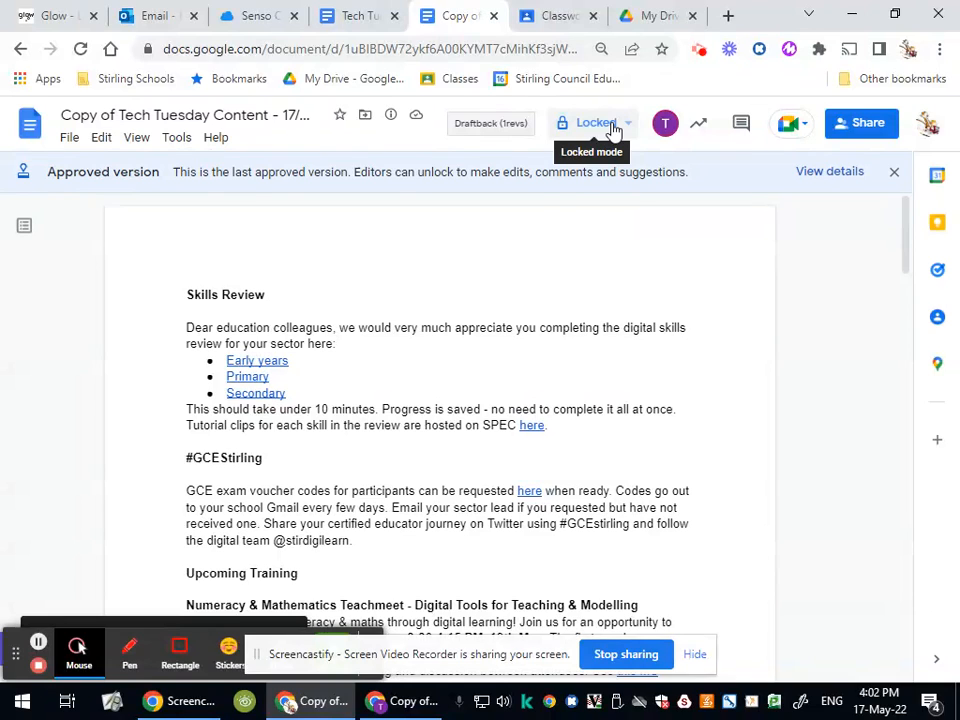
Check the requester's lock options and the details and activity of the completed approval.
left_click(612, 131)
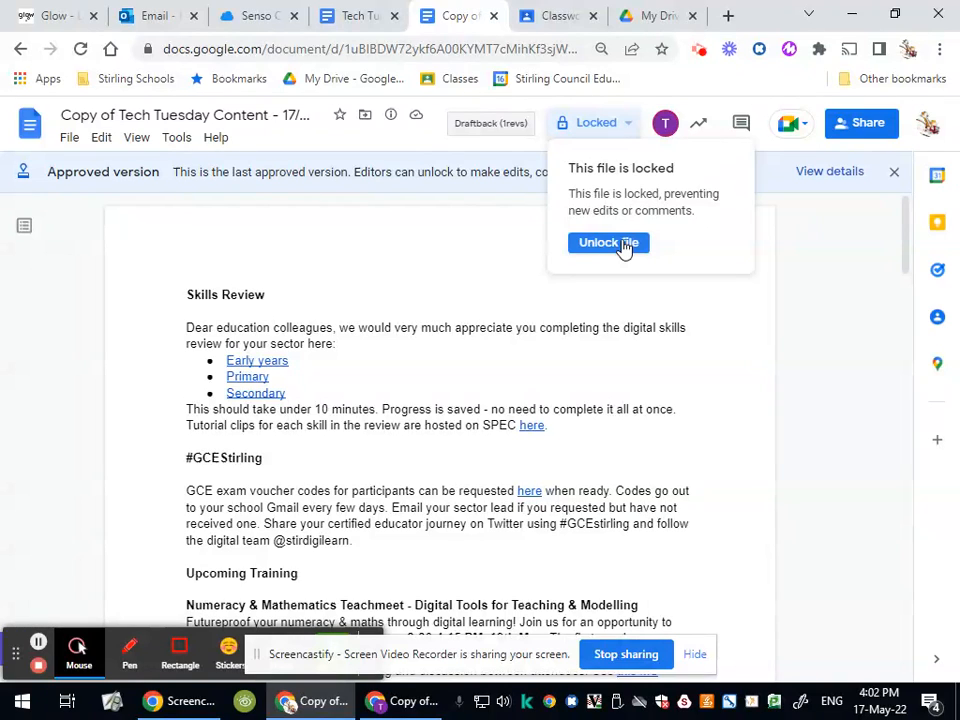
left_click(392, 238)
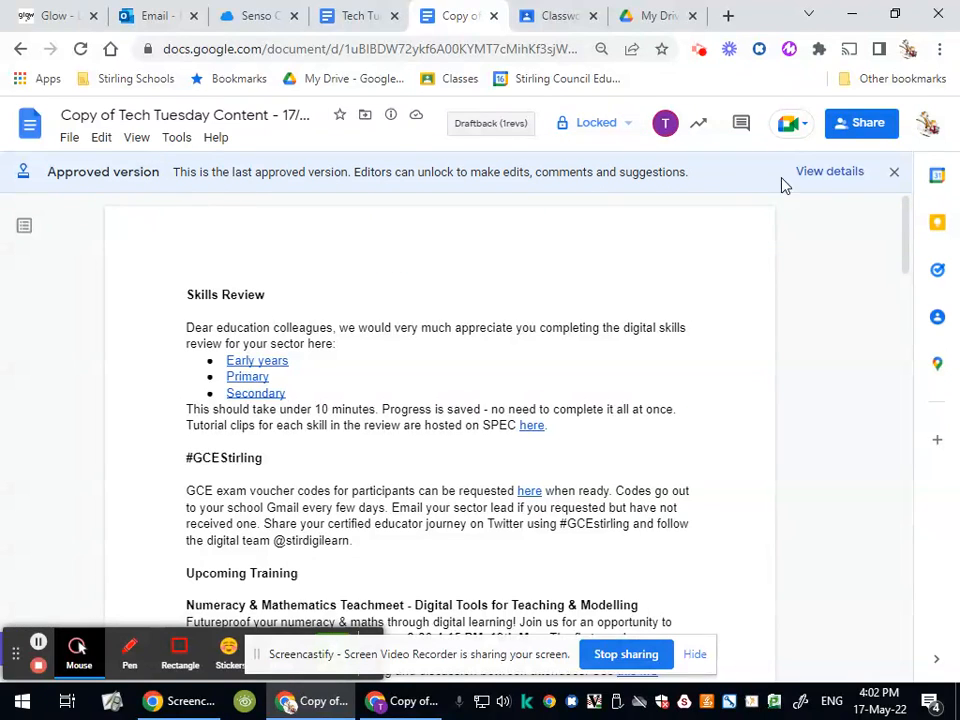
left_click(852, 177)
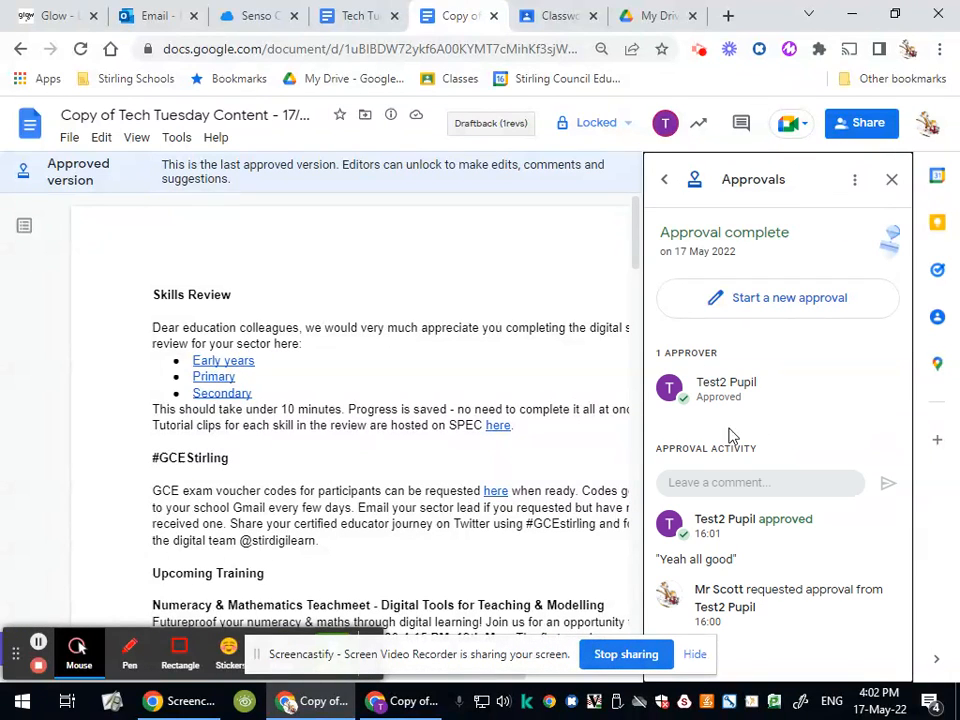
left_click(894, 182)
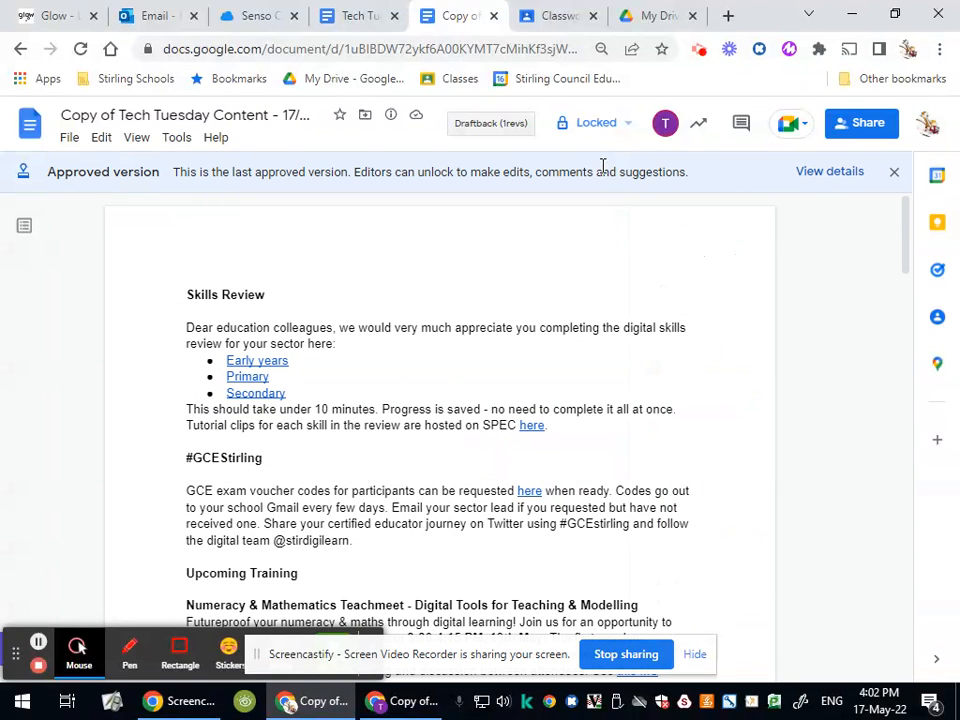
Unlock the approved file for editing.
left_click(612, 137)
left_click(628, 248)
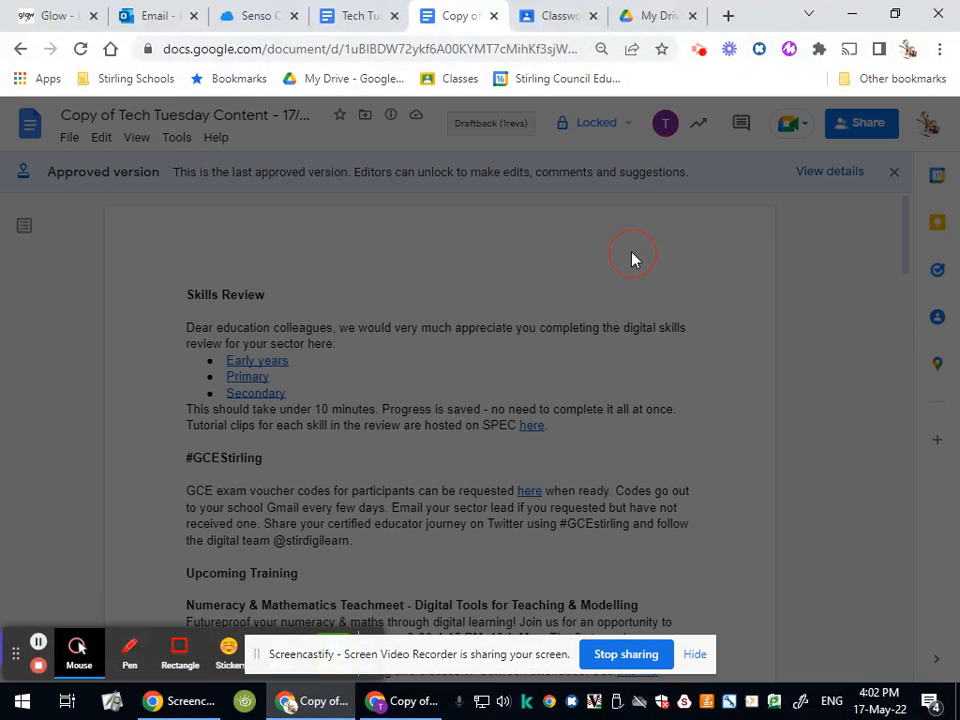
left_click(590, 468)
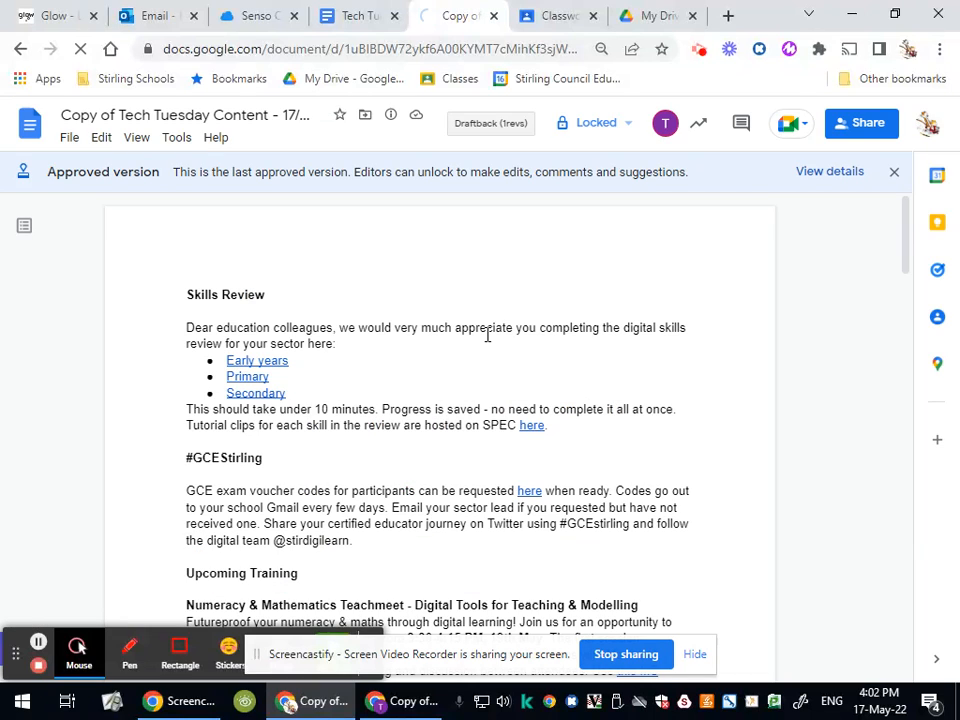